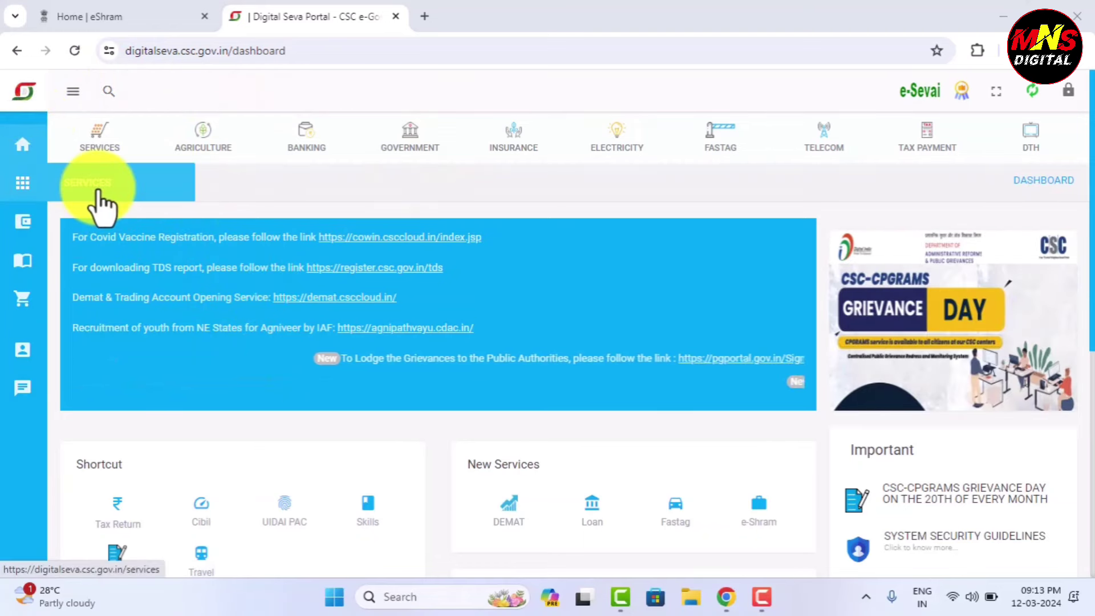
# - Search the Digital Seva services for "BASI" and open the CSC Academy Basic Computer Course service
pyautogui.click(98, 193)
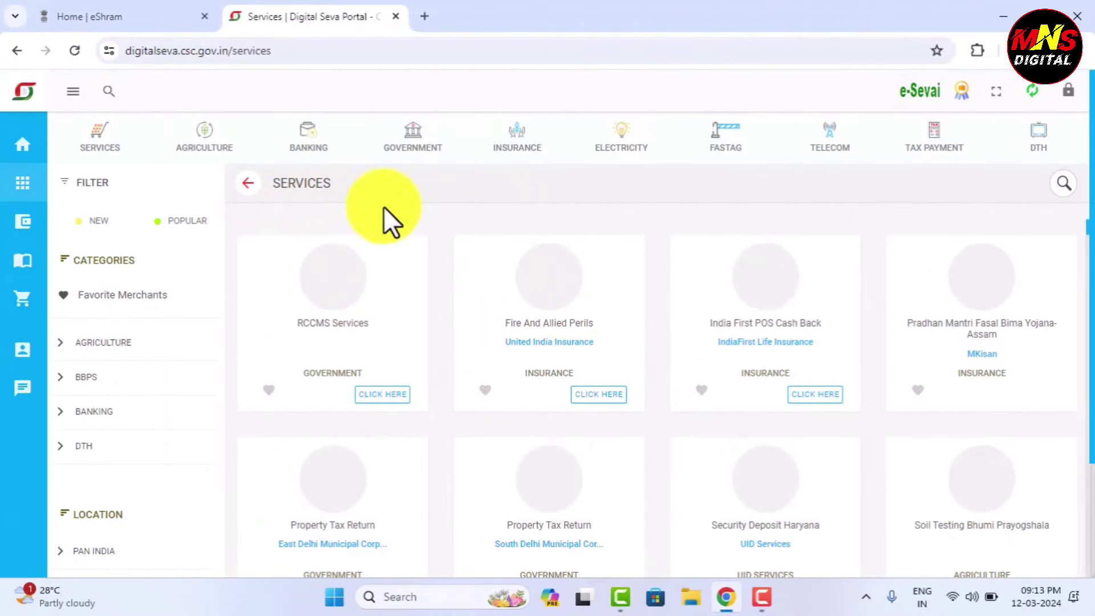
pyautogui.click(1064, 183)
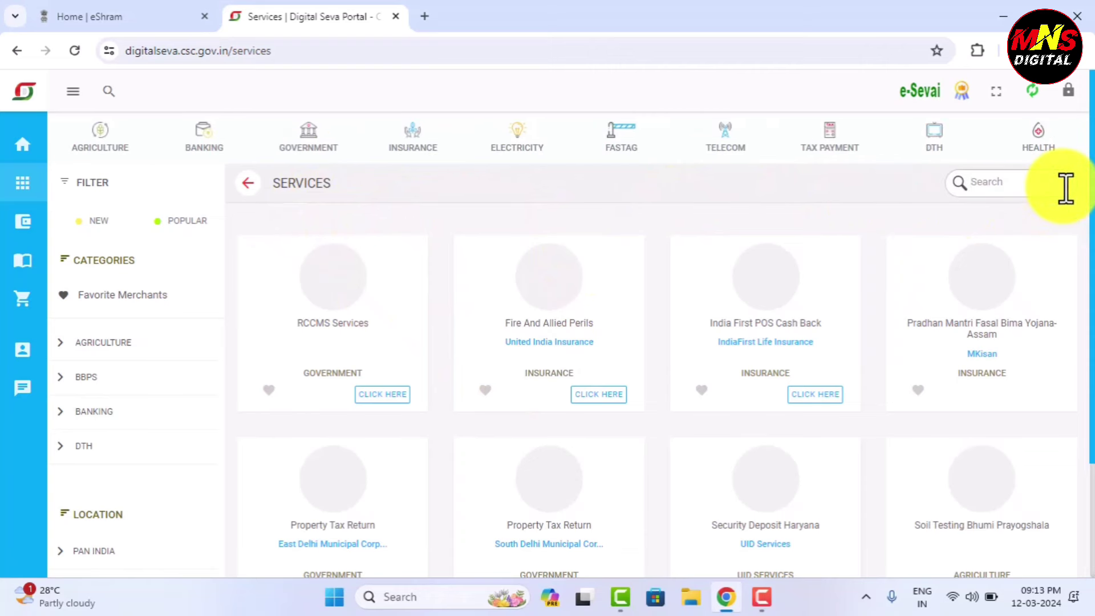
pyautogui.write('BASI')
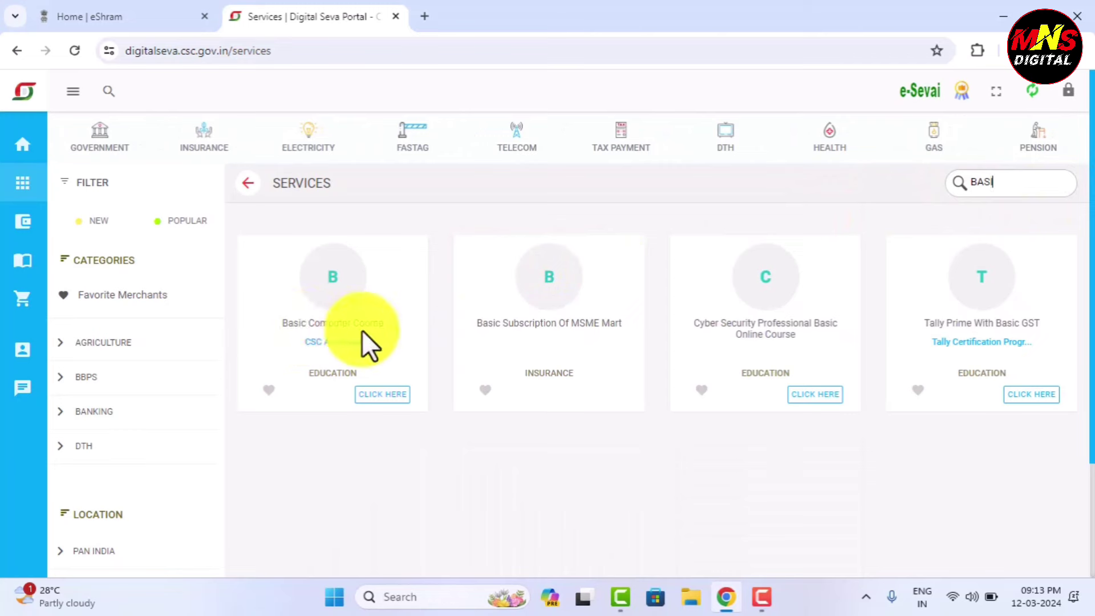
pyautogui.click(384, 399)
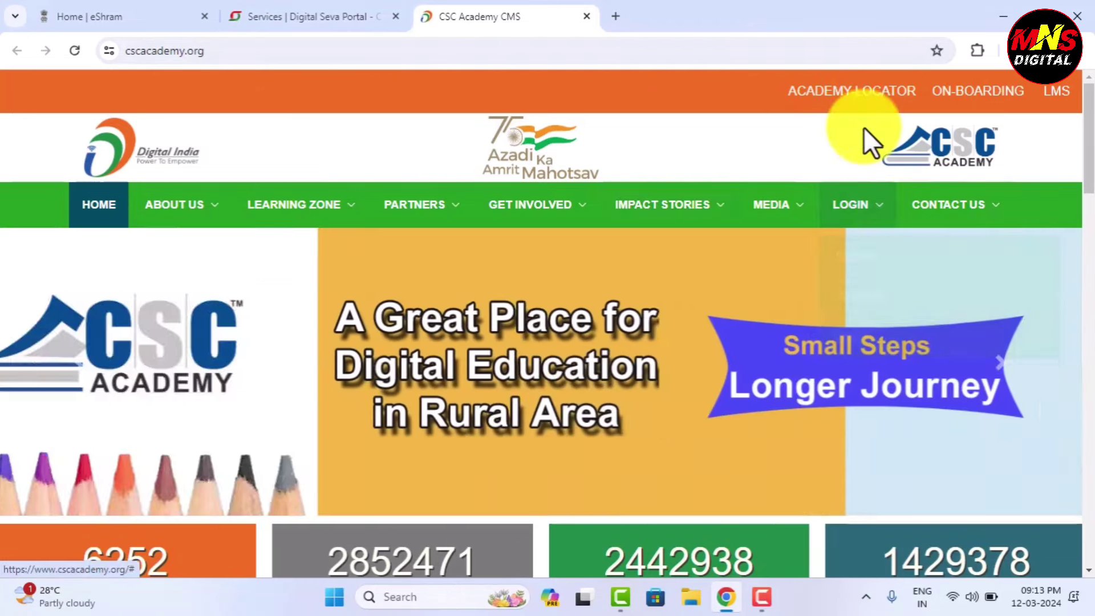
# - Log in to CSC Academy as a centre through Digital Seva and open the form for adding a BCC Course student
pyautogui.moveTo(851, 231)
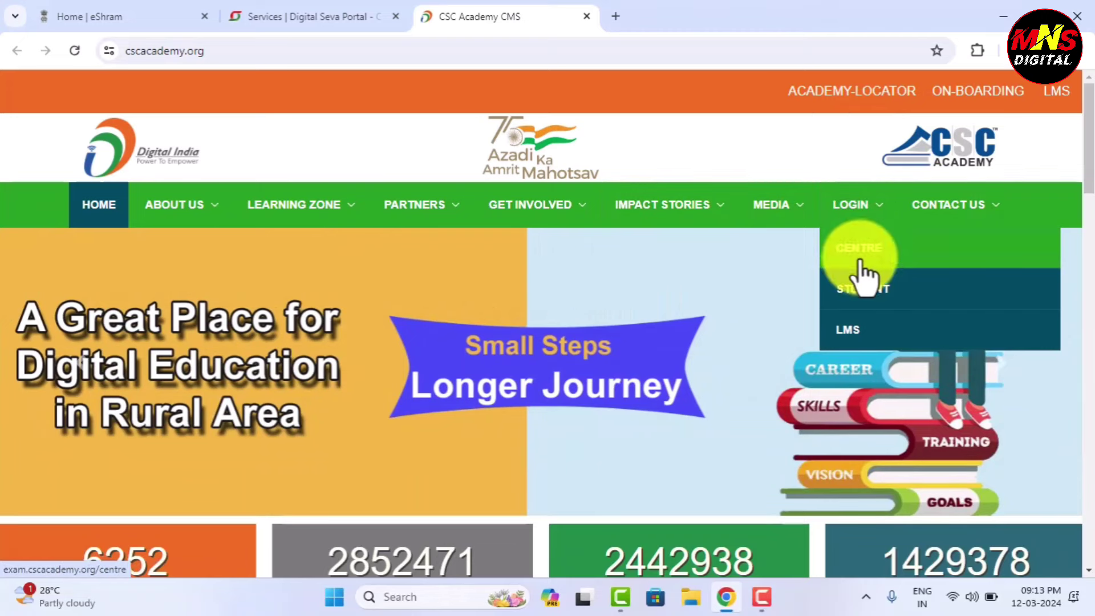
pyautogui.click(877, 249)
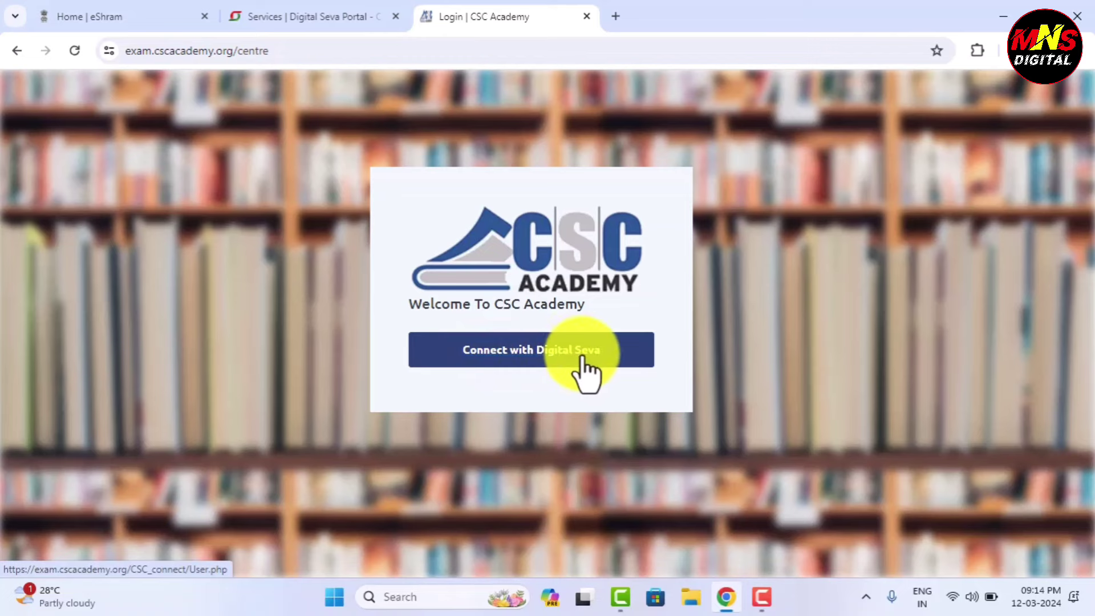
pyautogui.click(526, 353)
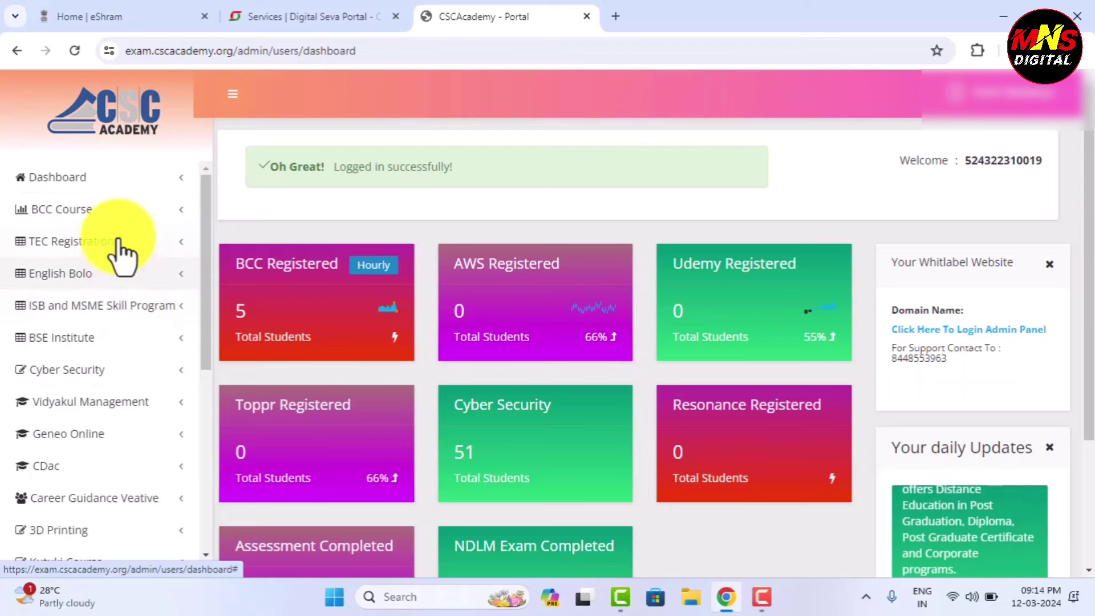
pyautogui.click(59, 207)
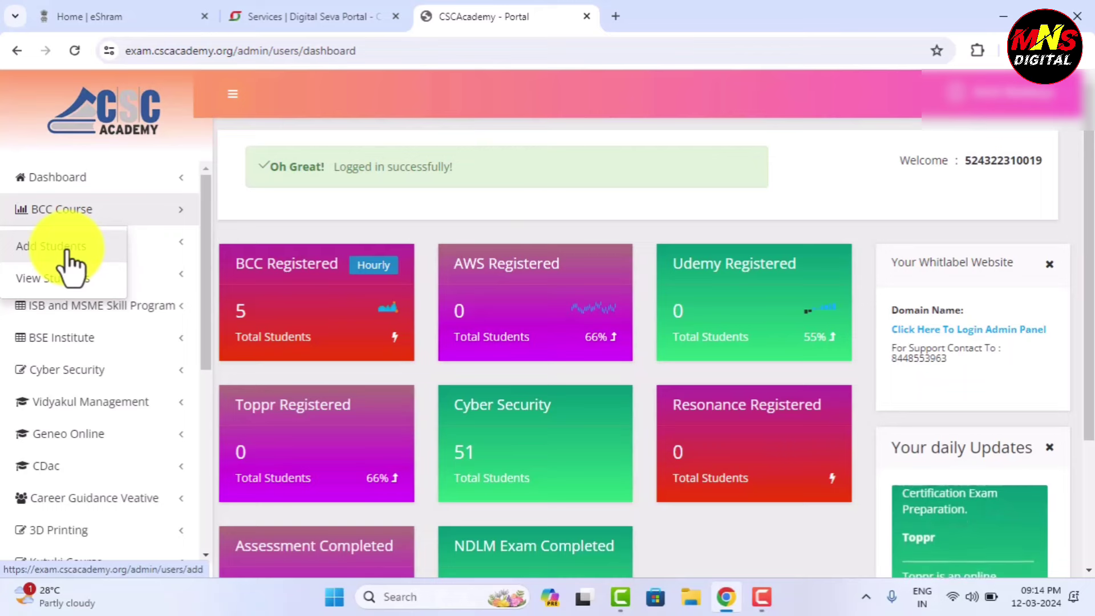
pyautogui.click(65, 249)
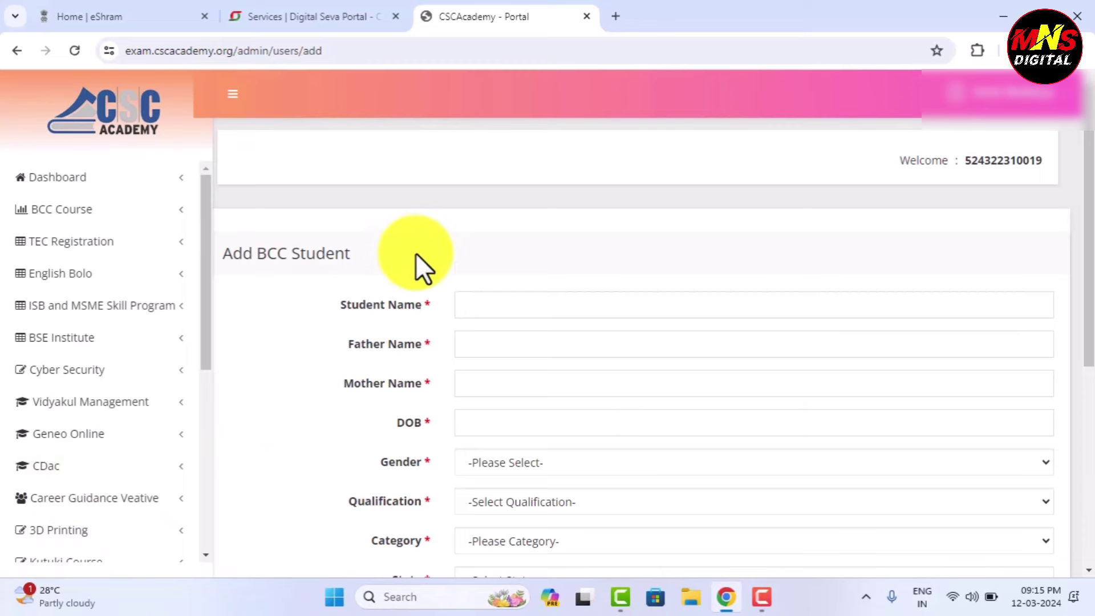
# - Examine the fields of the Add BCC Student form, including the student, father and mother names and date of birth
pyautogui.scroll(-3, 416, 252)
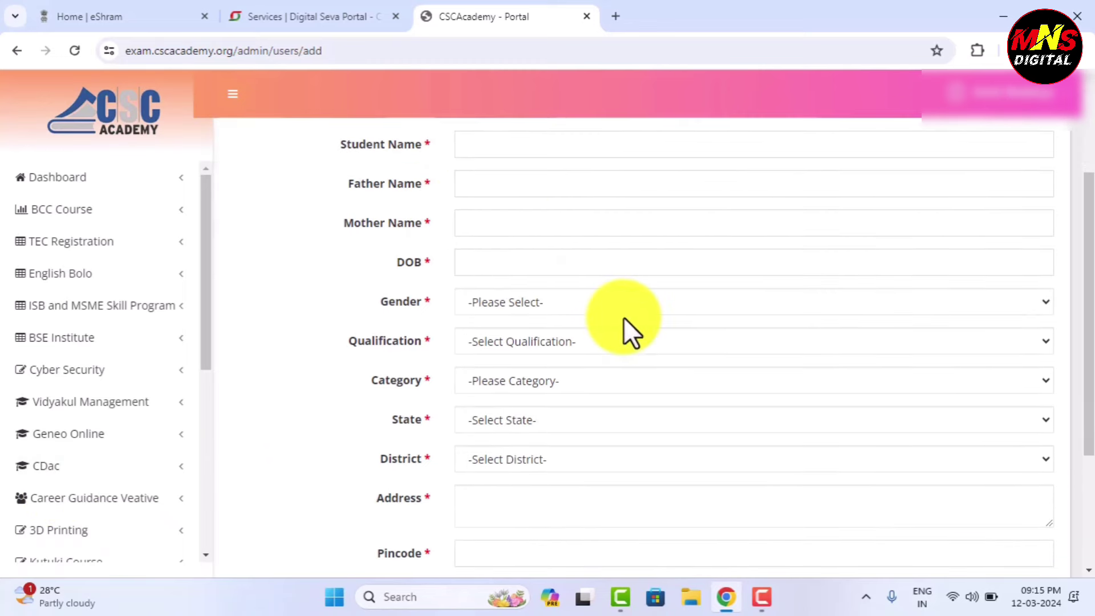
pyautogui.scroll(-3, 623, 317)
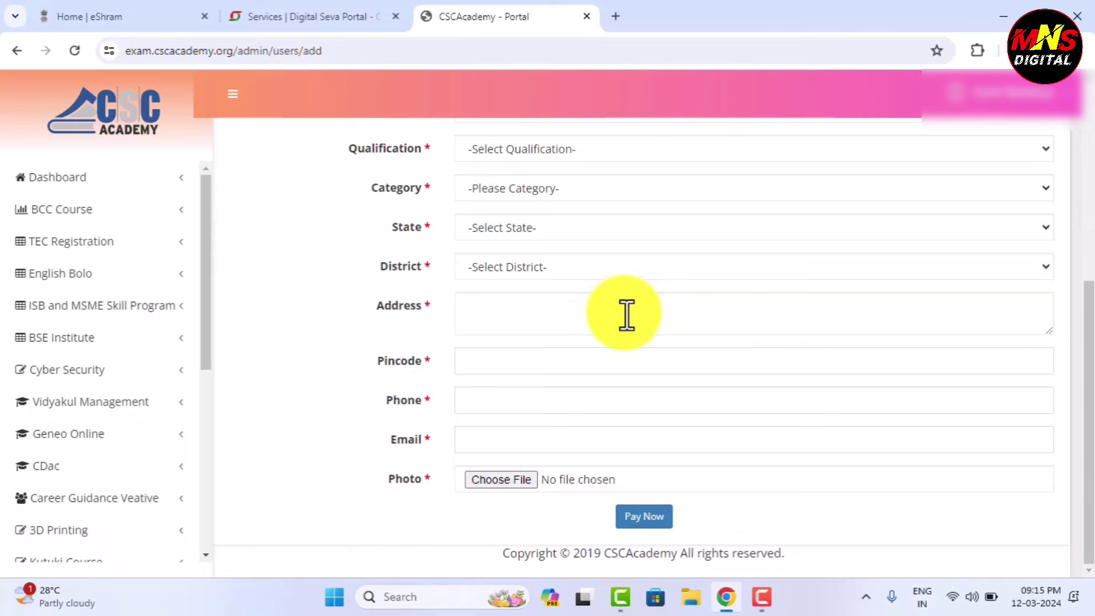
pyautogui.scroll(5, 626, 315)
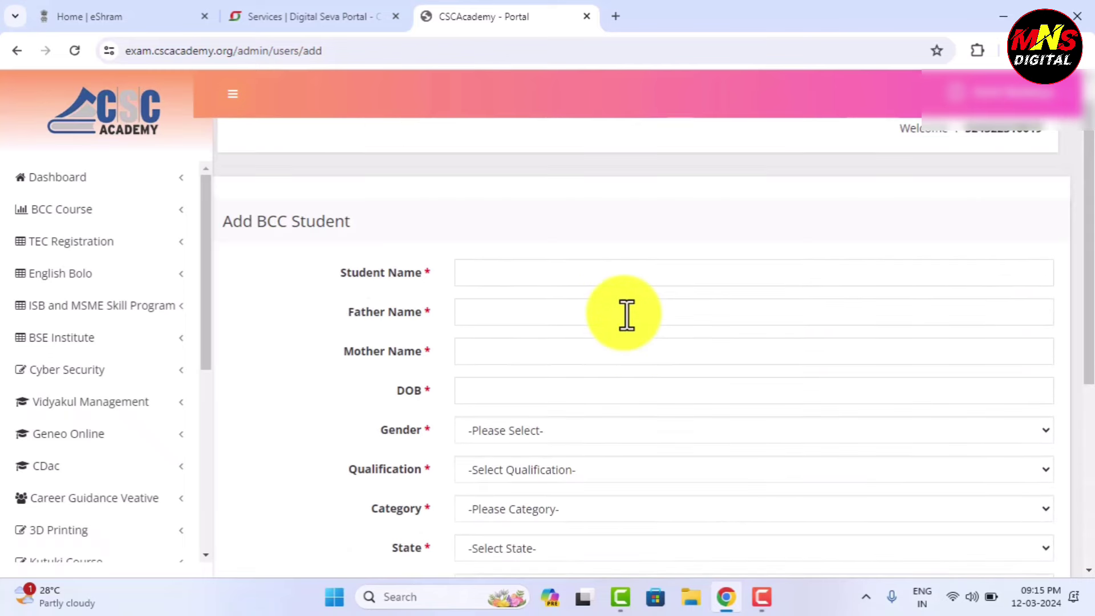
pyautogui.scroll(-1, 624, 319)
pyautogui.click(487, 194)
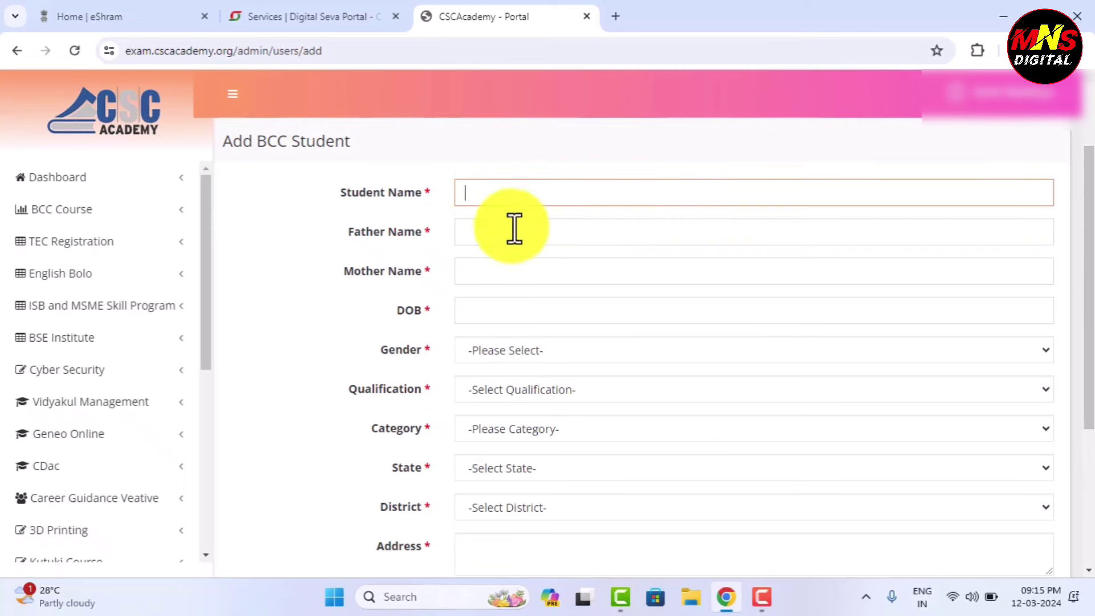
pyautogui.click(480, 231)
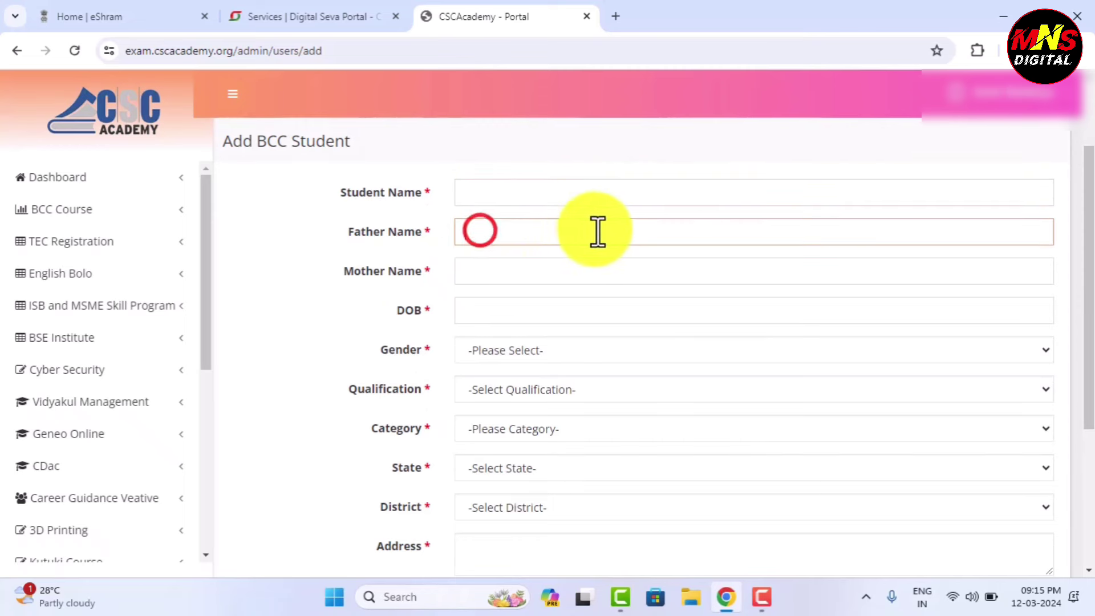
pyautogui.click(492, 273)
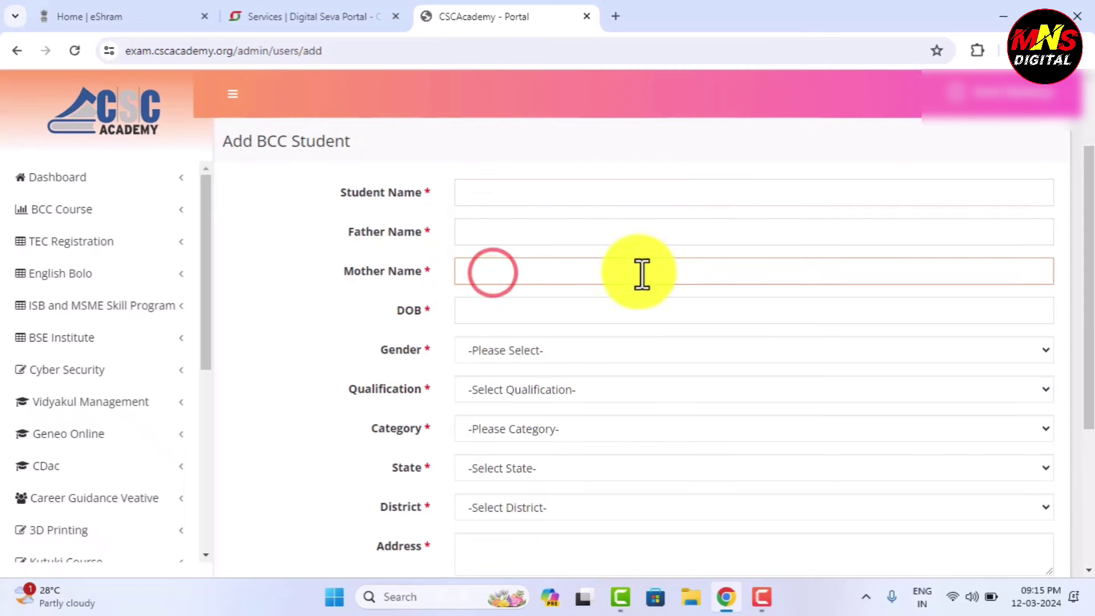
pyautogui.click(489, 311)
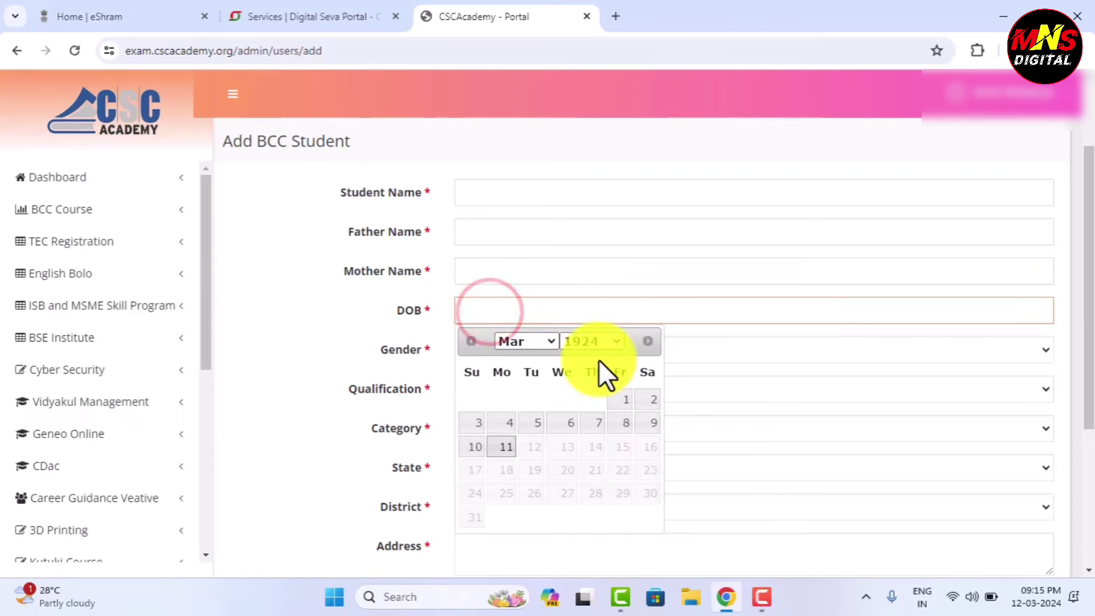
pyautogui.click(305, 304)
# - Set the student's gender to Female, qualification to Class 10 and category to OBC
pyautogui.click(511, 349)
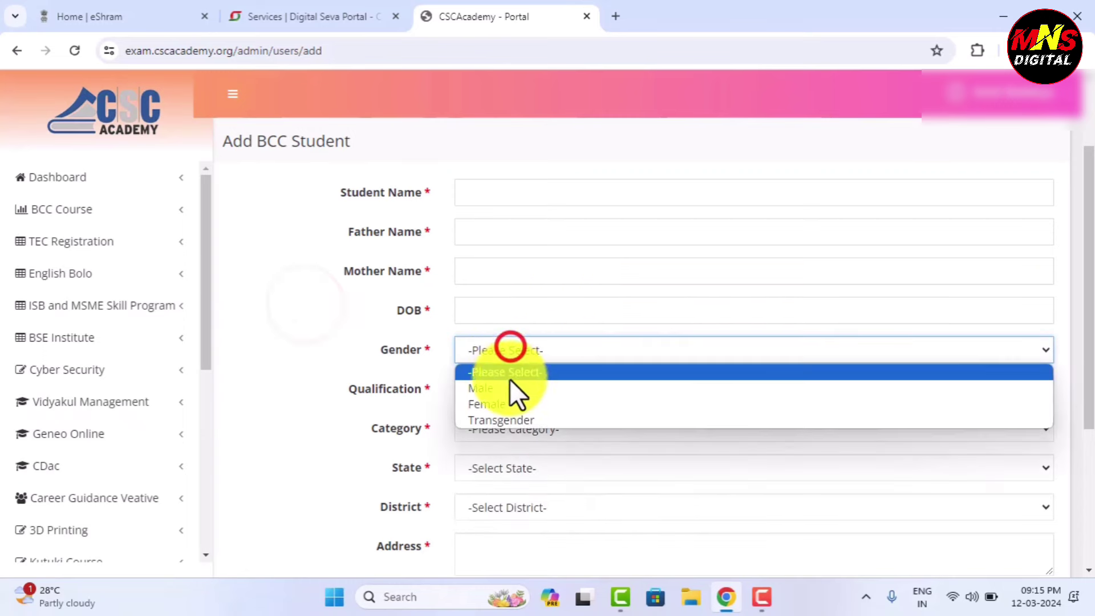
pyautogui.click(505, 402)
pyautogui.click(498, 393)
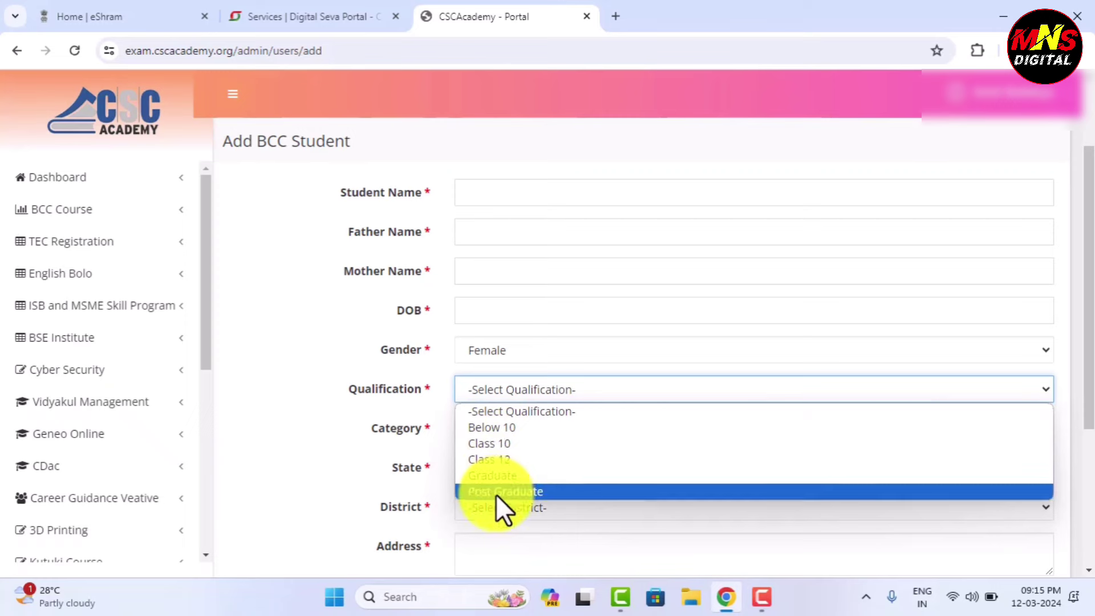
pyautogui.click(498, 428)
pyautogui.click(495, 393)
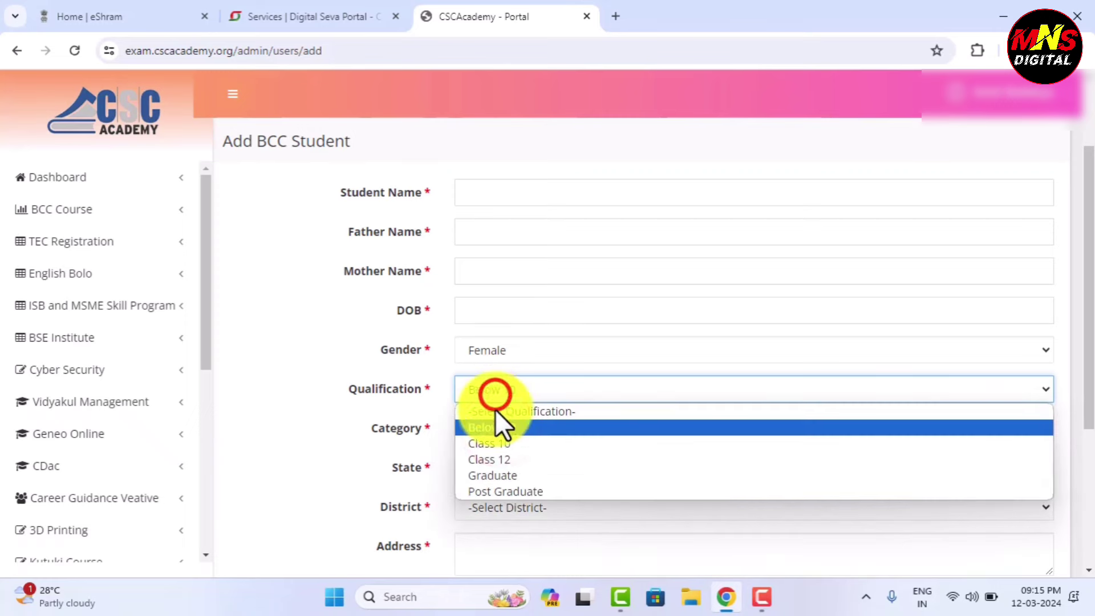
pyautogui.click(495, 448)
pyautogui.click(538, 434)
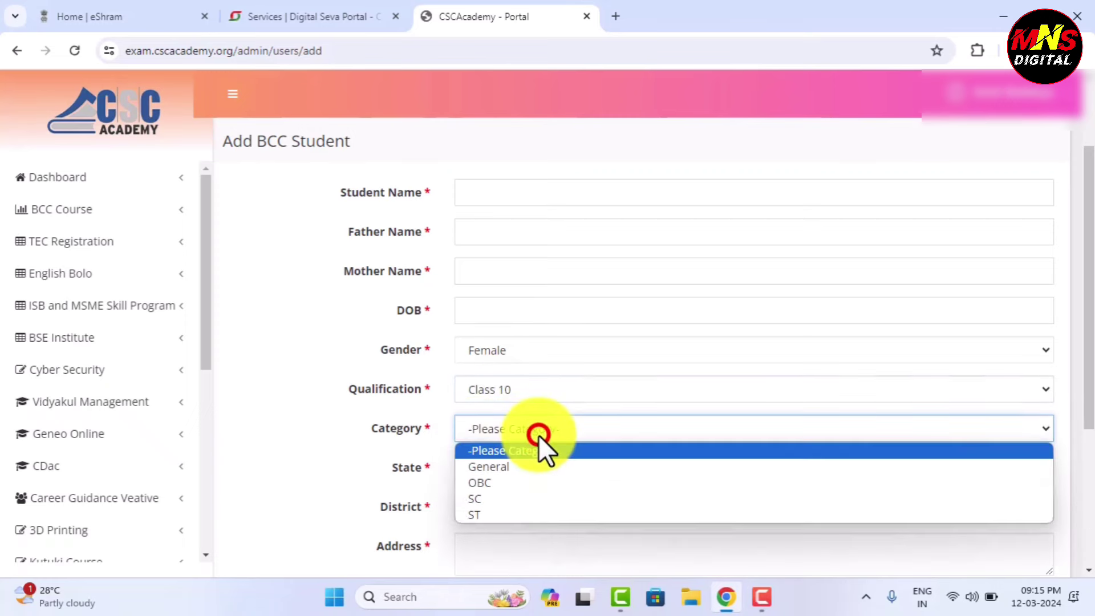
pyautogui.click(496, 483)
# - Set the student's state to Madhya Pradesh and the district to East nimar
pyautogui.click(497, 472)
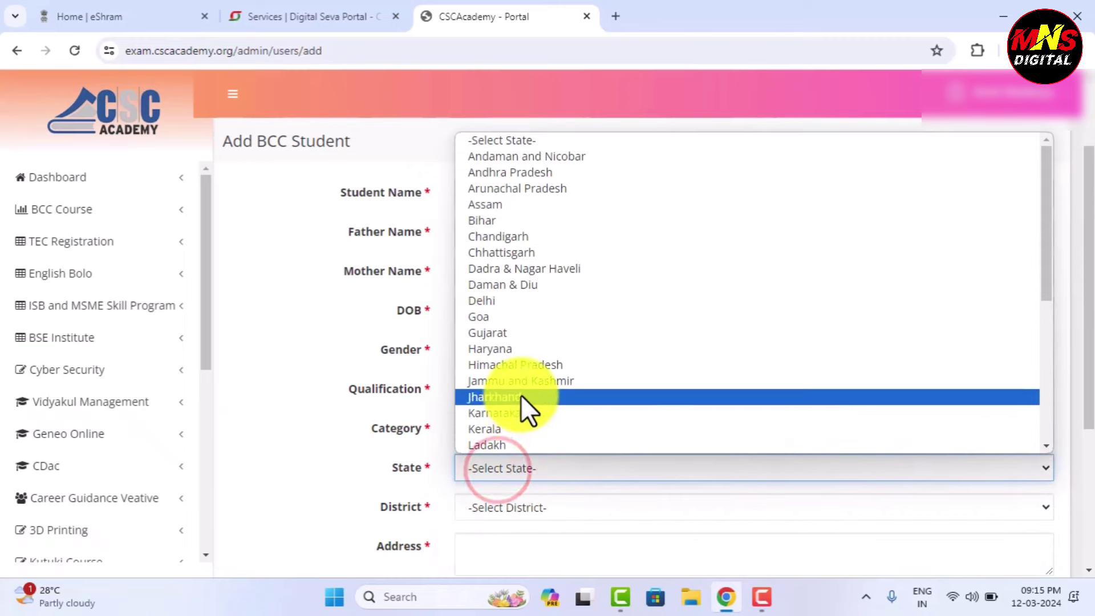
pyautogui.scroll(-3, 528, 362)
pyautogui.click(528, 315)
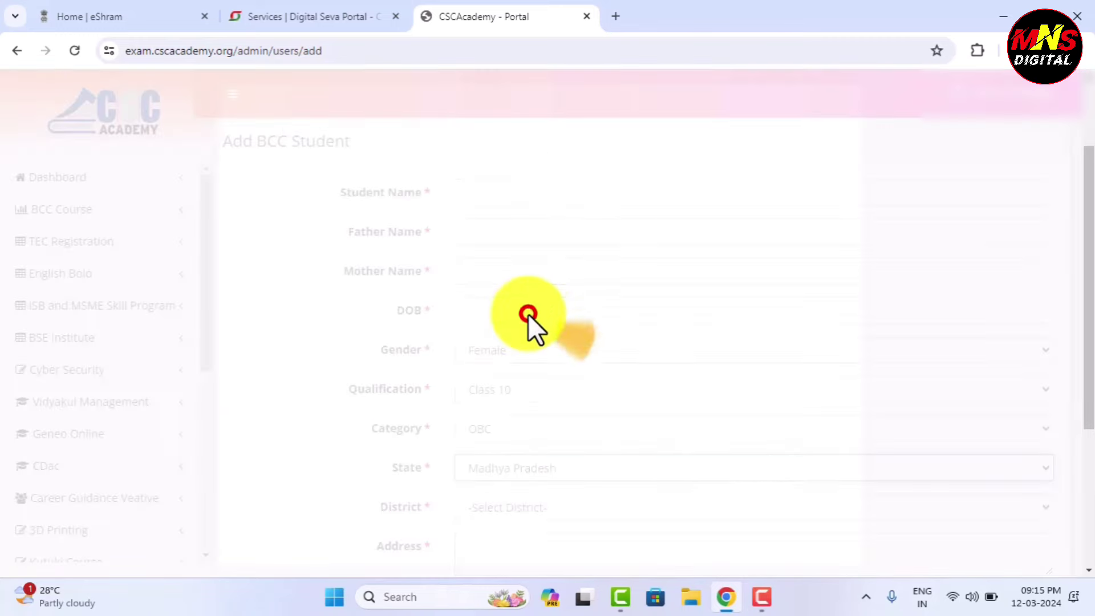
pyautogui.scroll(-3, 511, 452)
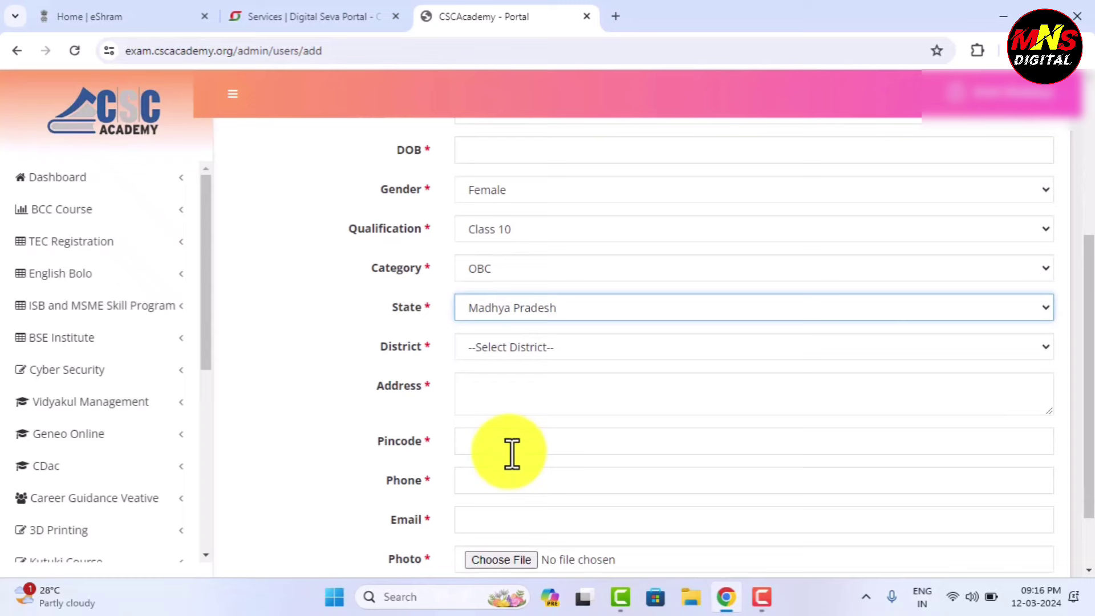
pyautogui.click(532, 354)
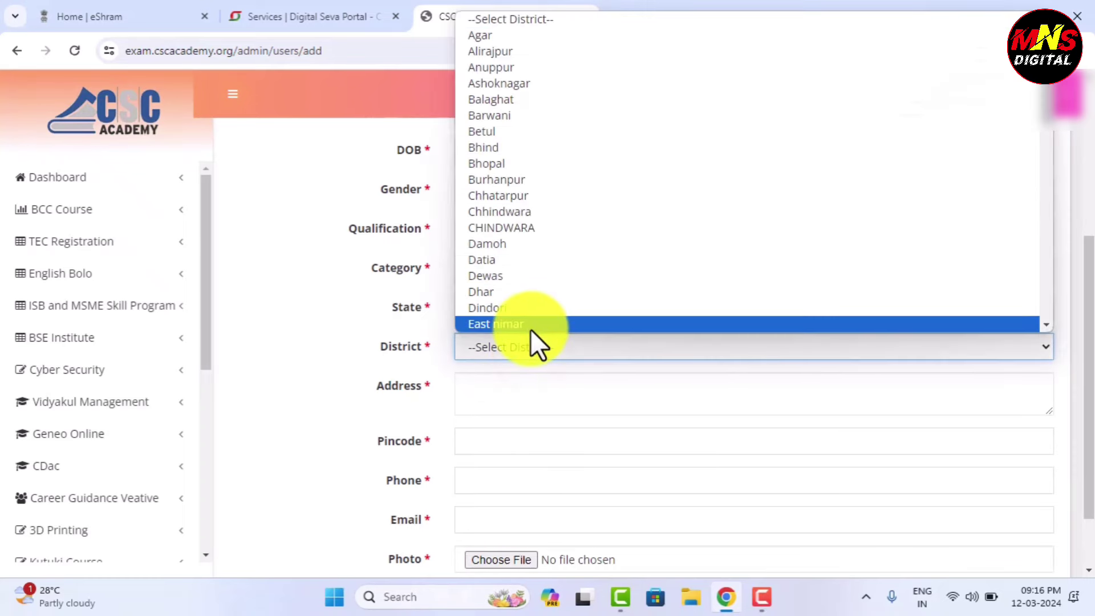
pyautogui.click(530, 329)
# - Complete the student's address, contact details and photo, and proceed to the wallet payment page
pyautogui.click(499, 393)
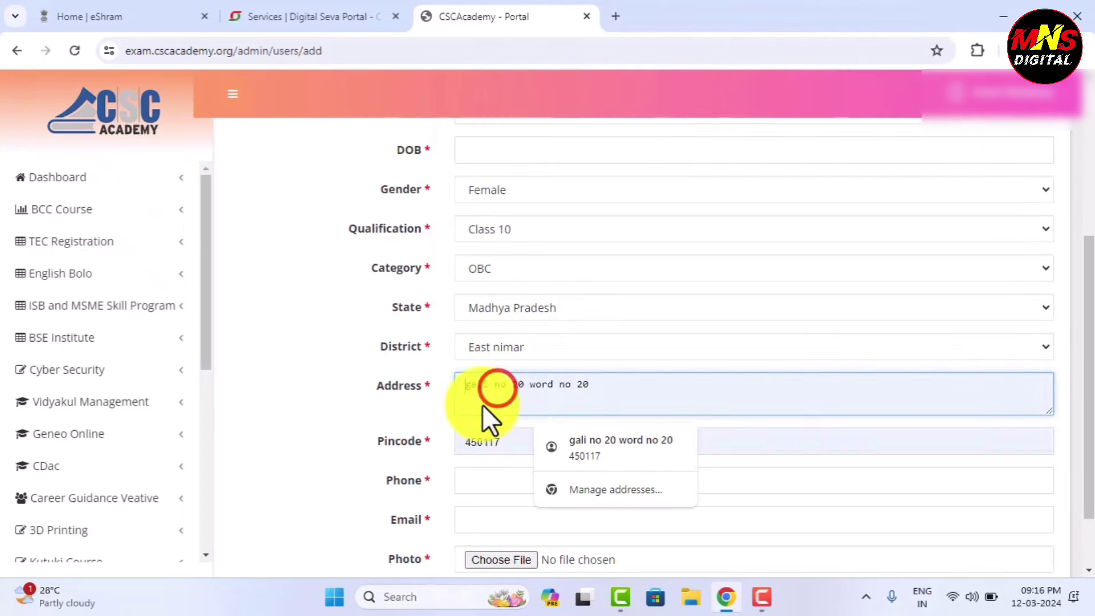
pyautogui.click(328, 366)
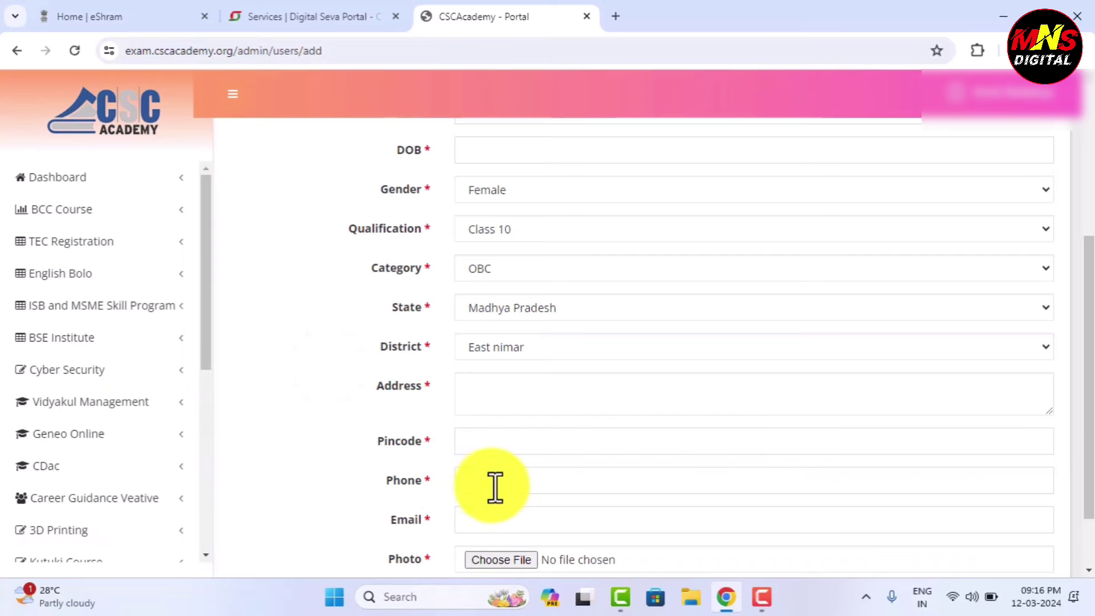
pyautogui.scroll(-2, 323, 487)
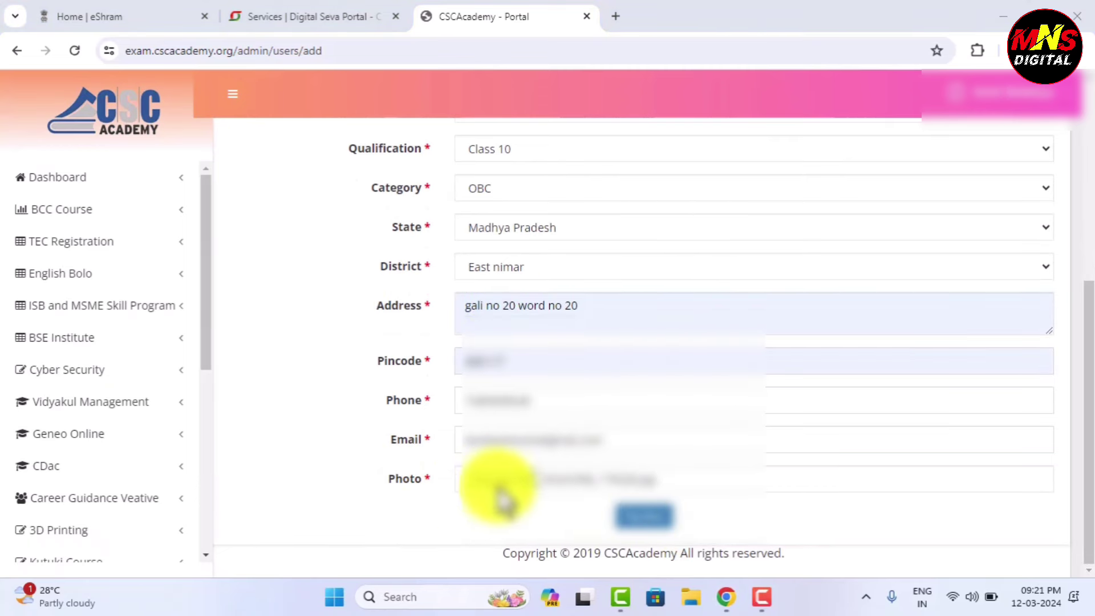
pyautogui.click(645, 522)
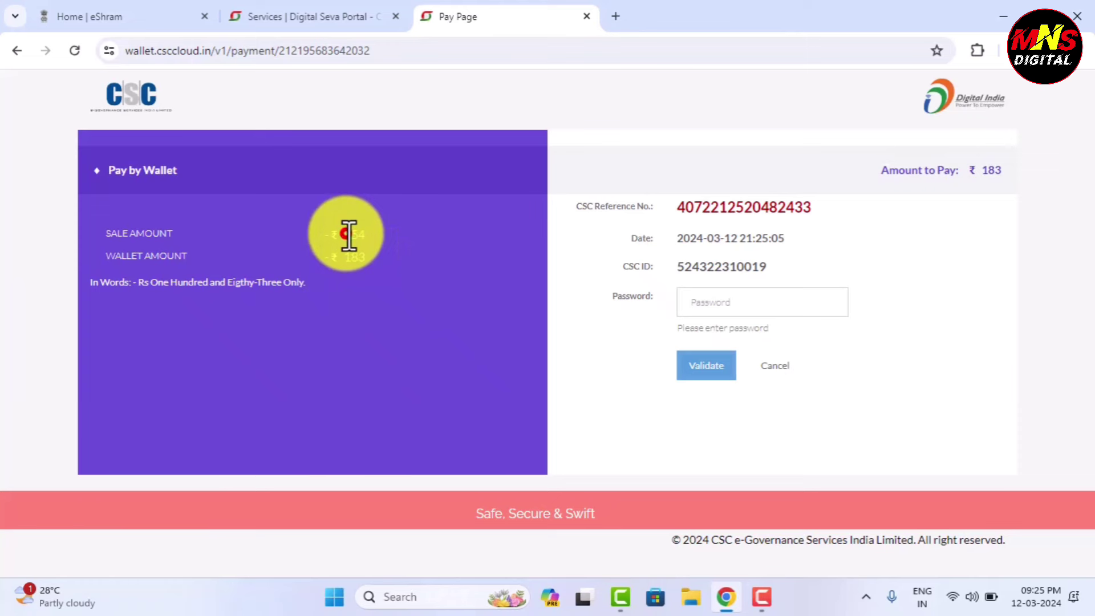
pyautogui.moveTo(348, 234); pyautogui.dragTo(374, 230)
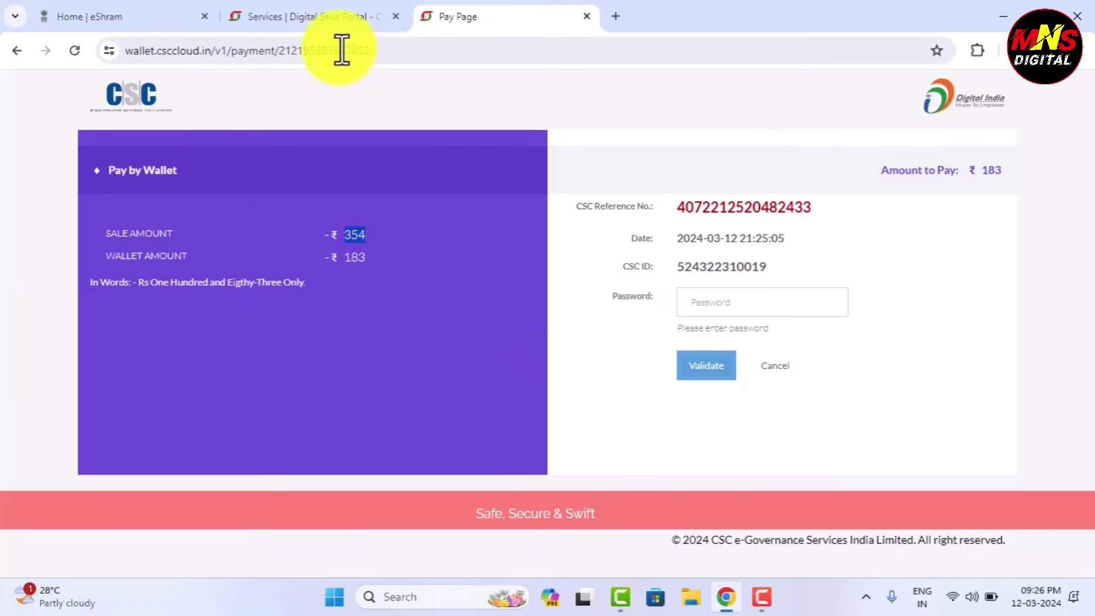
# - Return to the CSC Academy dashboard and open the list of BCC Course students
pyautogui.click(328, 11)
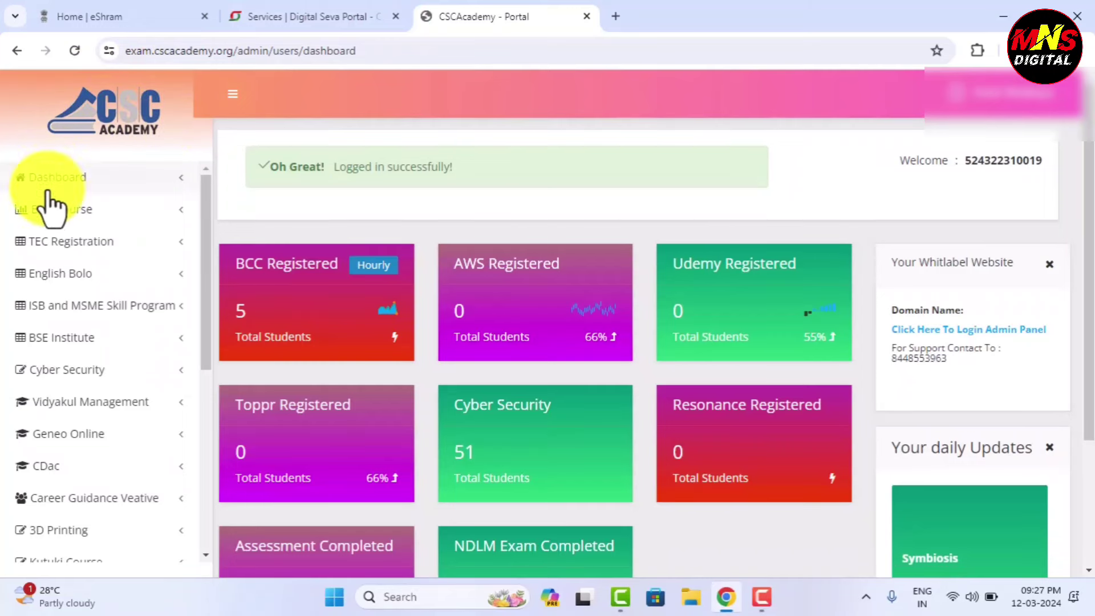
pyautogui.click(72, 212)
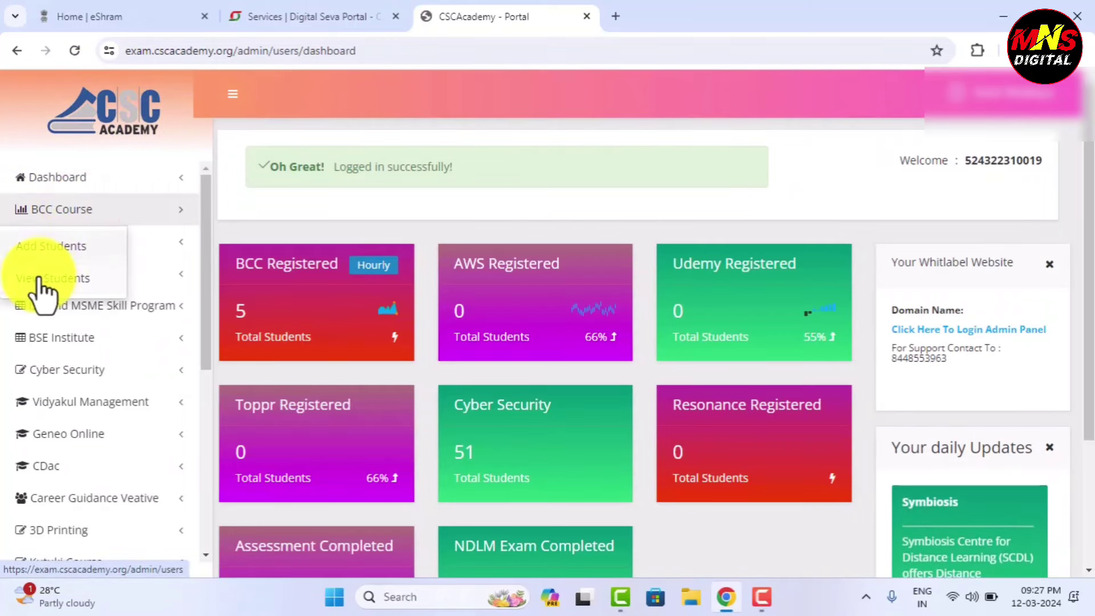
pyautogui.click(78, 279)
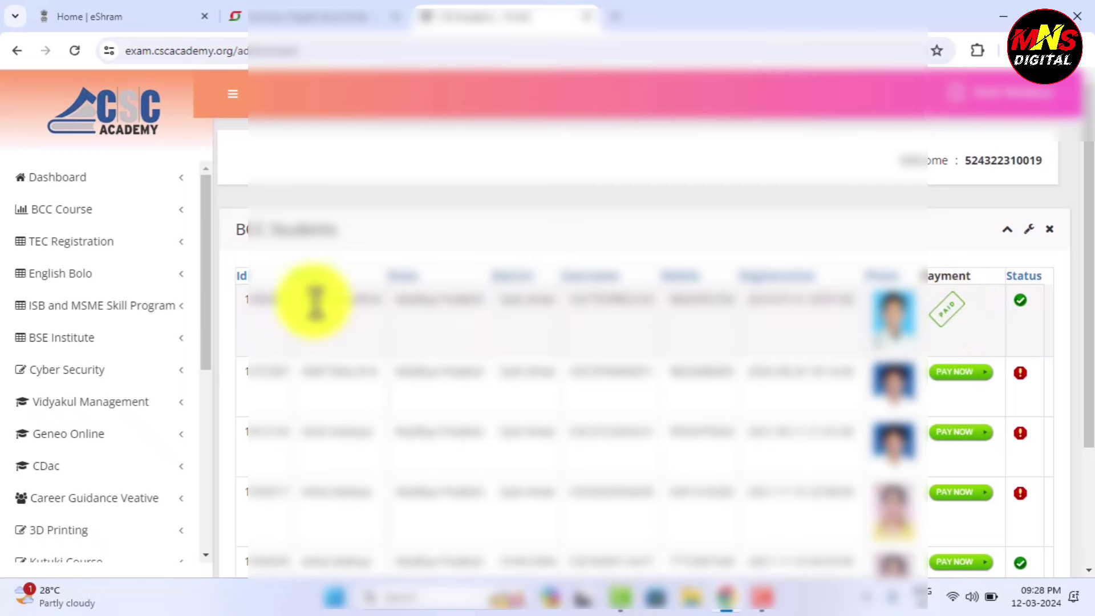
# - Copy the username of the first student in the BCC Students list
pyautogui.moveTo(572, 300); pyautogui.dragTo(657, 300)
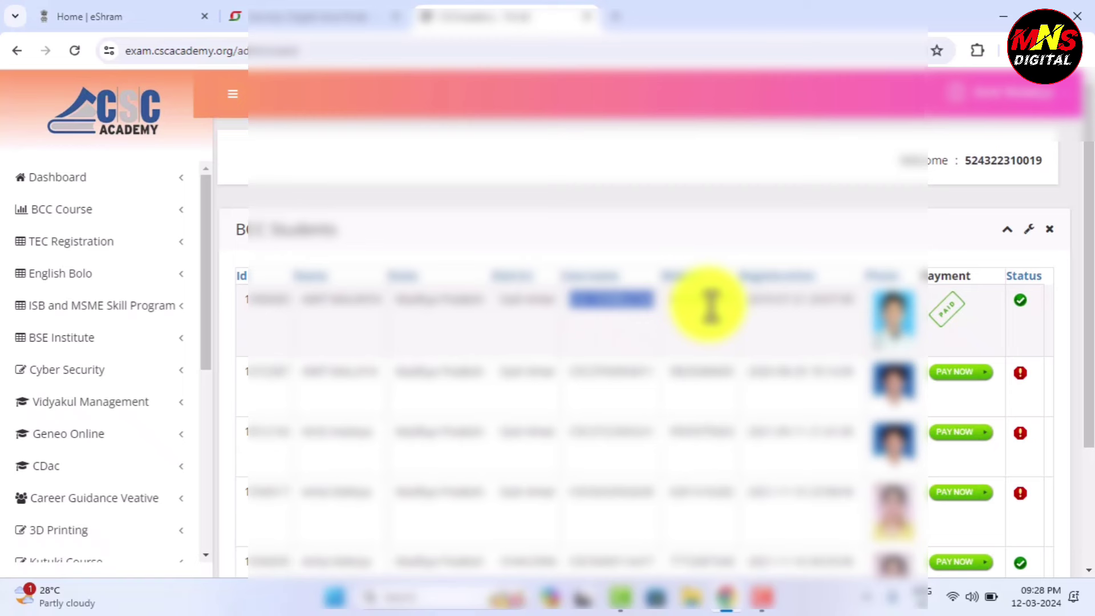
pyautogui.rightClick(616, 300)
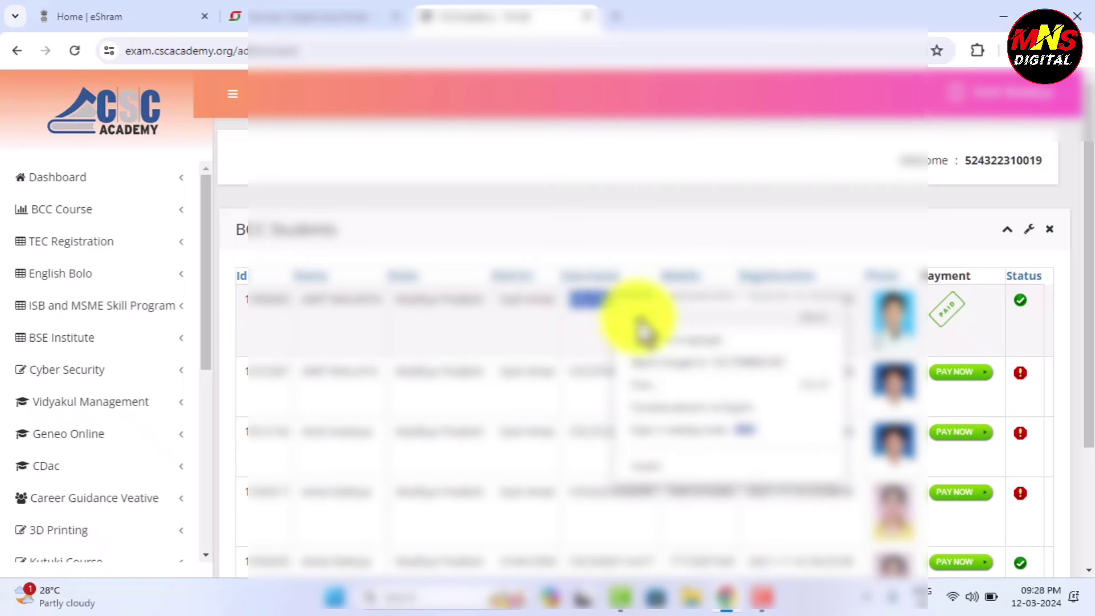
pyautogui.click(634, 317)
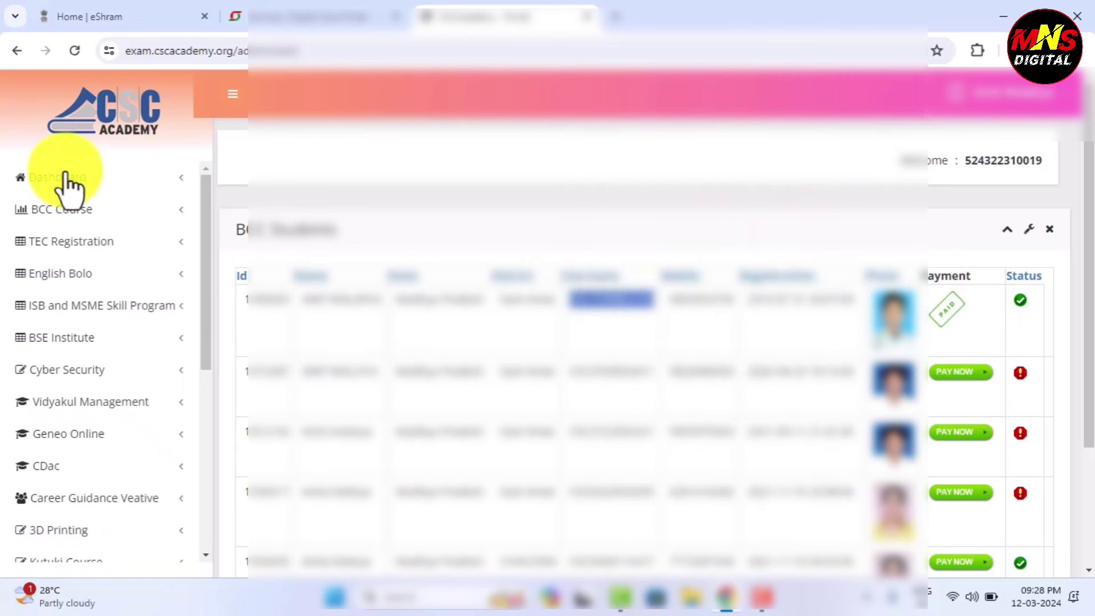
# - Open the CSC Academy website from the Basic Computer Course service in Digital Seva and go to its student login page
pyautogui.click(330, 17)
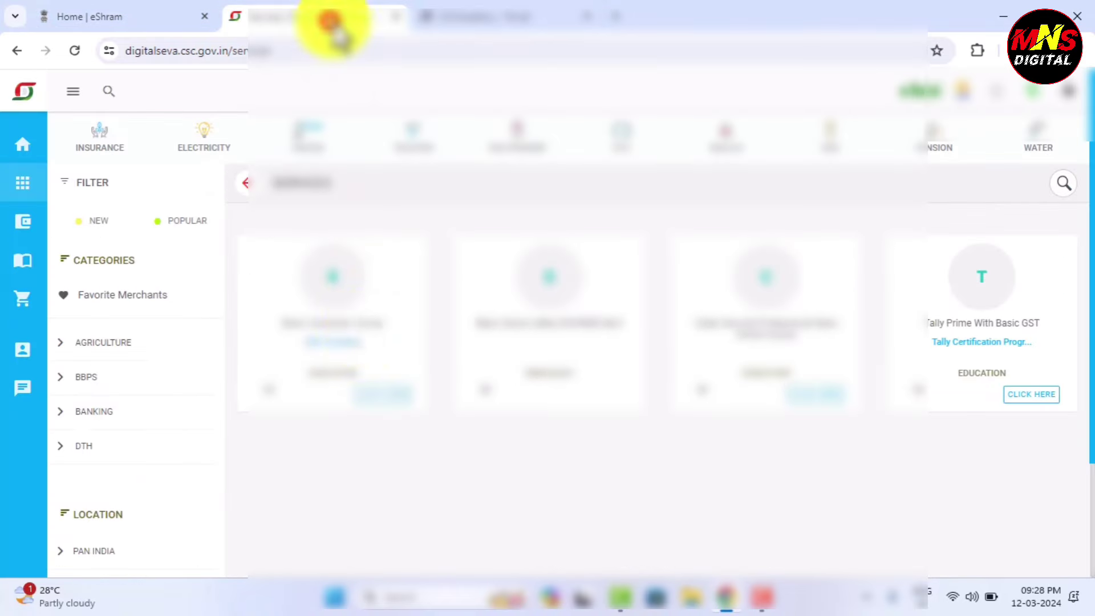
pyautogui.click(377, 395)
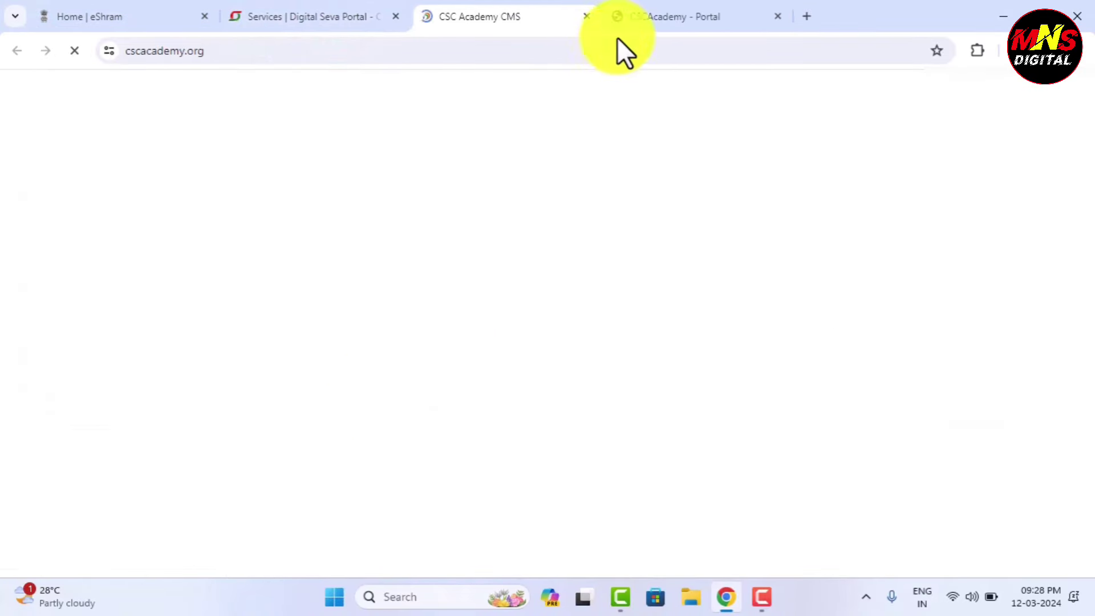
pyautogui.moveTo(861, 223)
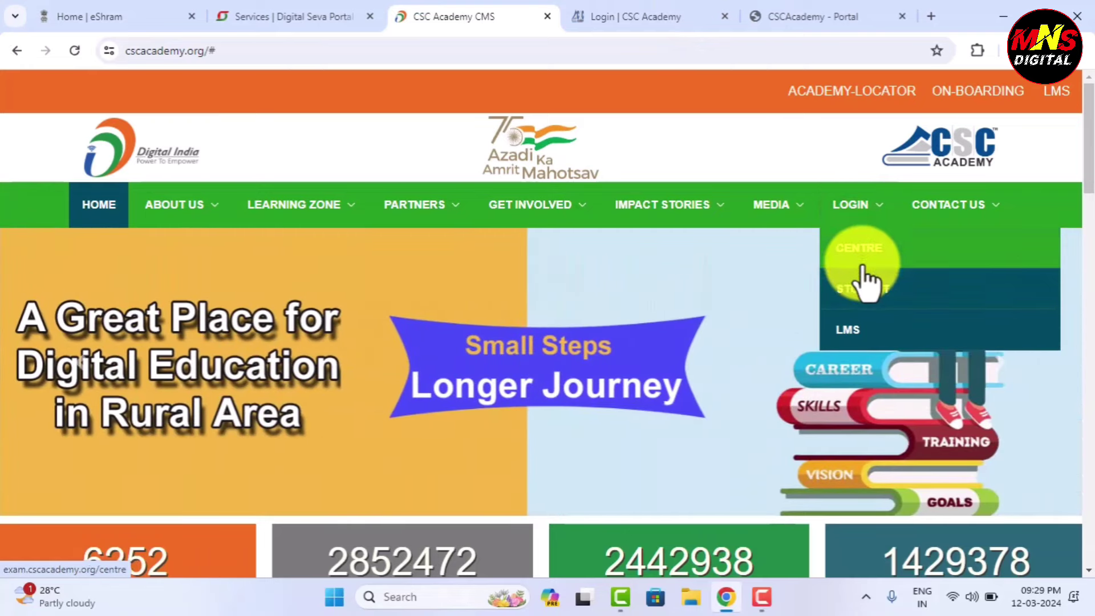
pyautogui.click(860, 286)
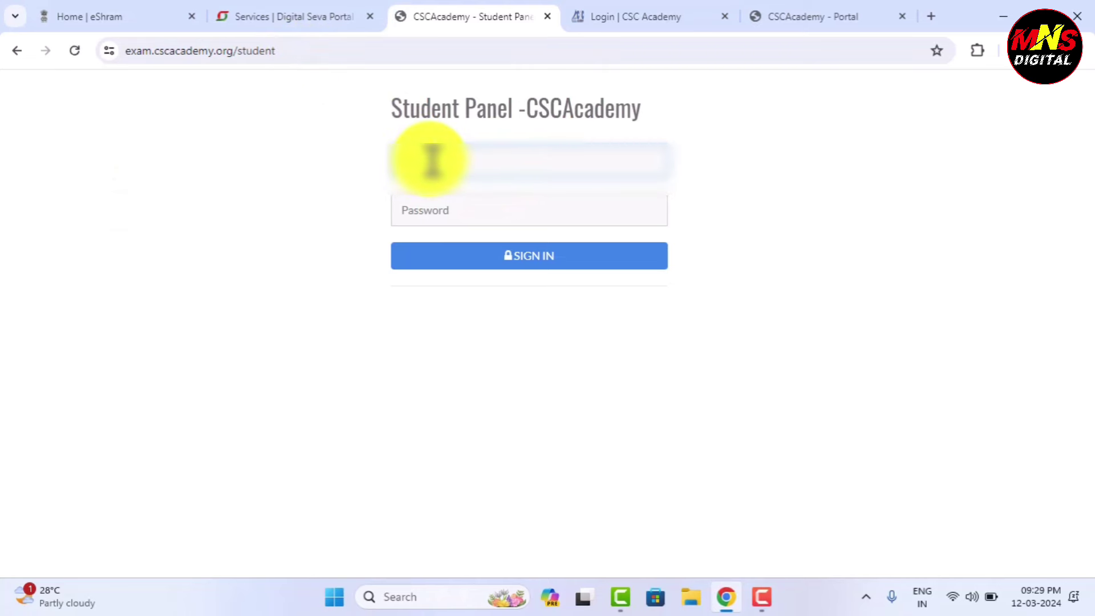
# - Sign in to the CSC Academy student panel, using the copied student username for both the username and the password
pyautogui.click(455, 211)
pyautogui.hotkey('ctrl', 'v')
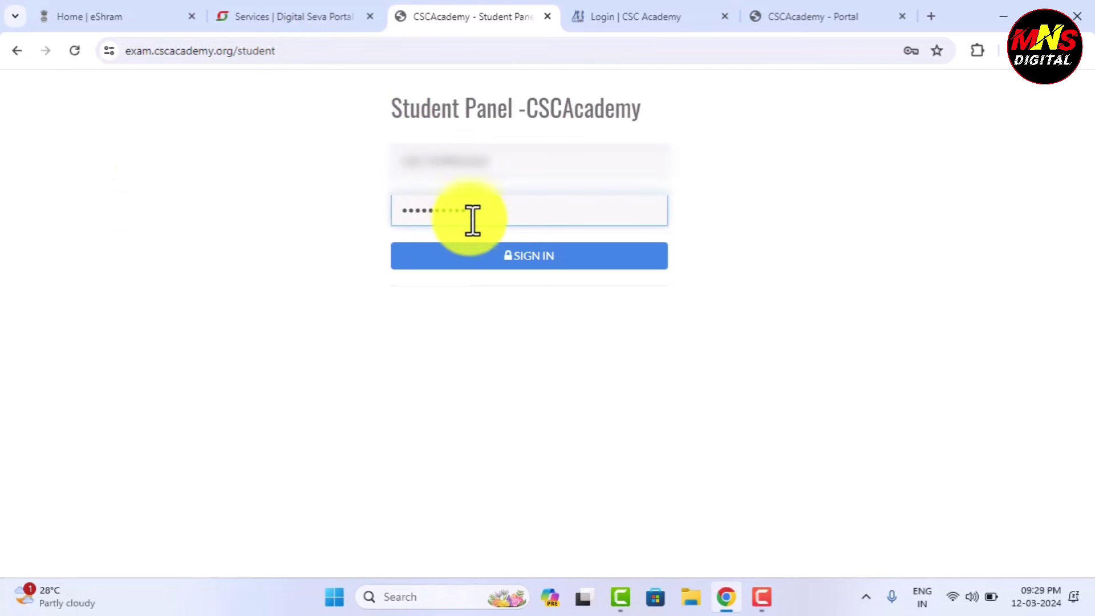
pyautogui.moveTo(485, 216); pyautogui.dragTo(355, 186)
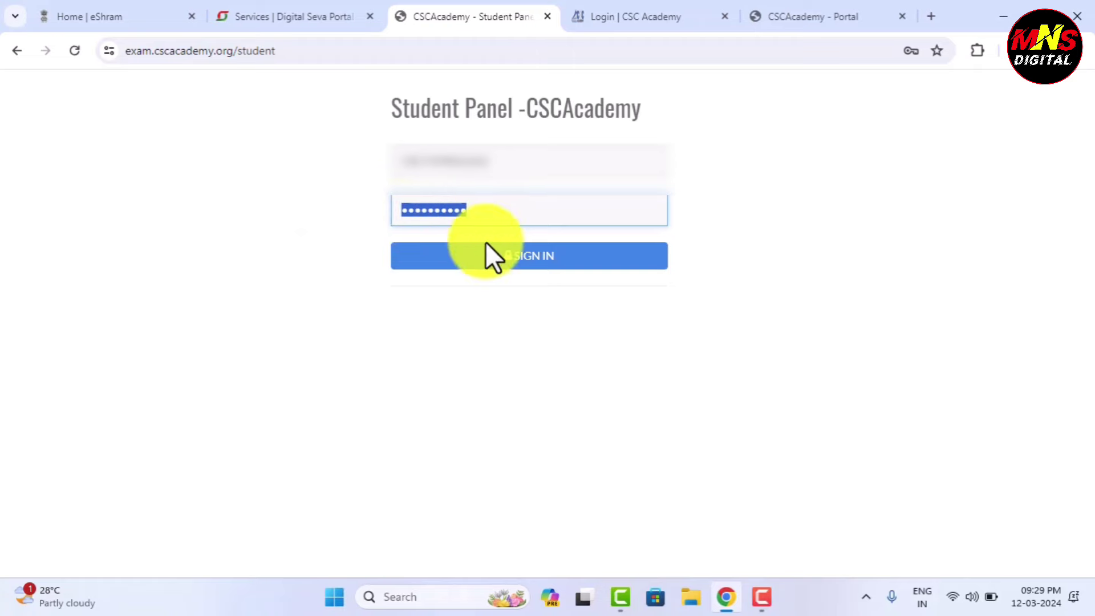
pyautogui.click(529, 262)
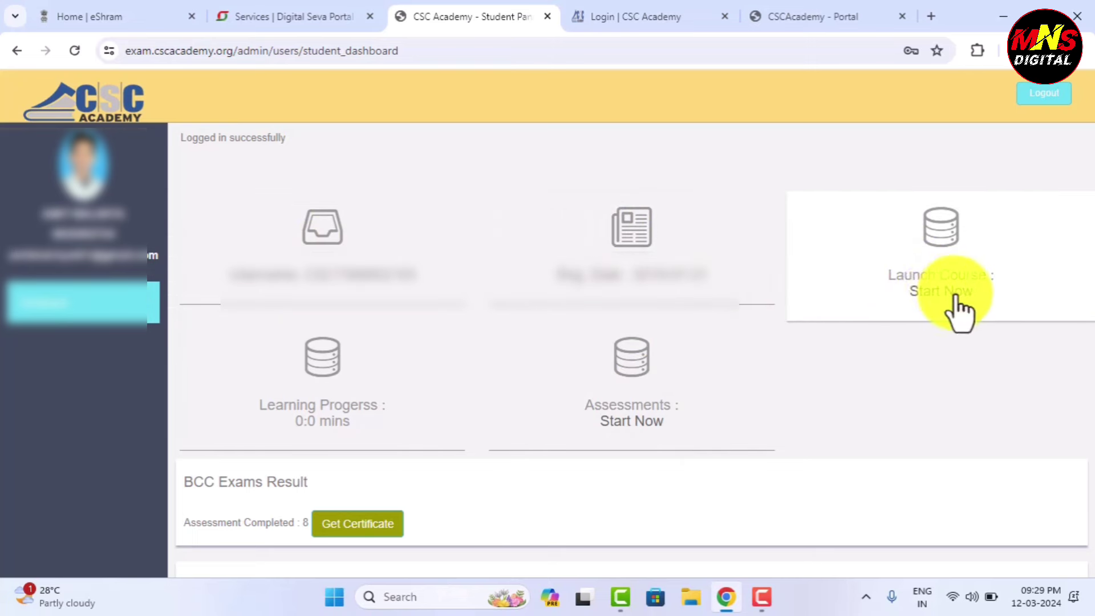
# - Launch the course from the student dashboard to open its language choice
pyautogui.click(934, 293)
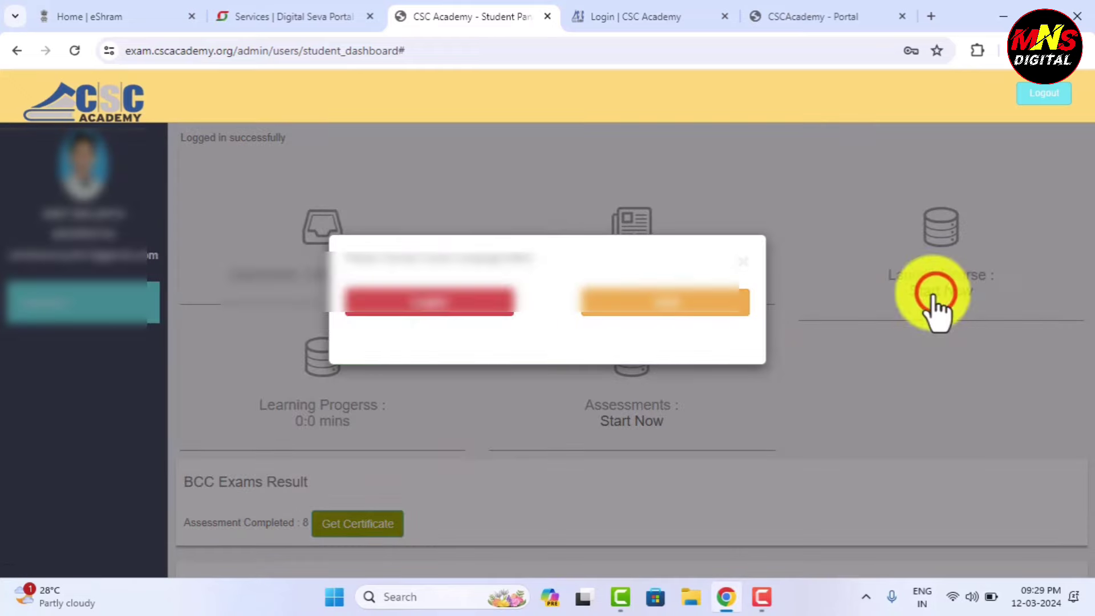